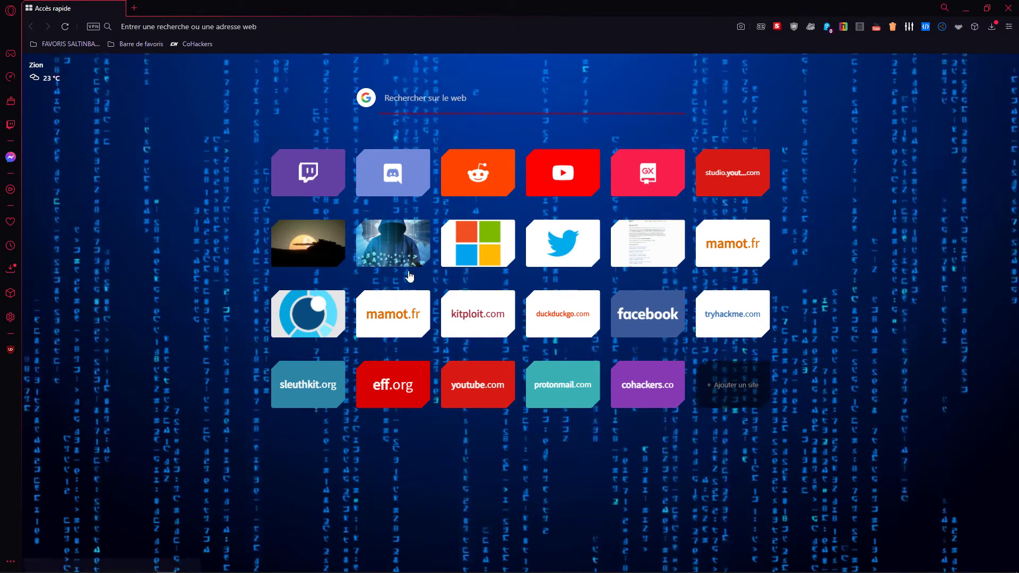
Step: Open eff.org and inspect the page with the developer tools, widened to fill most of the window
click(396, 388)
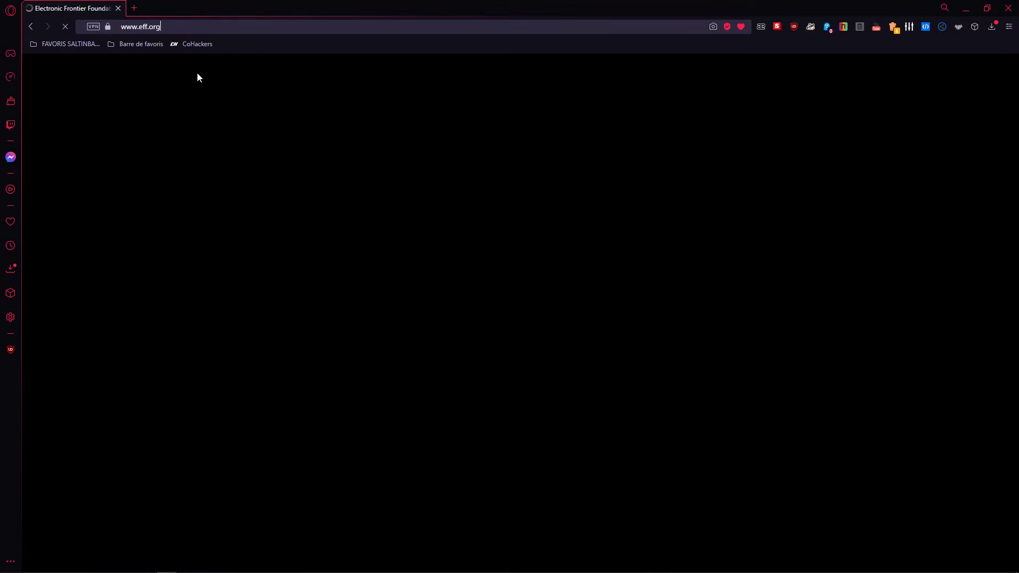
right_click(586, 120)
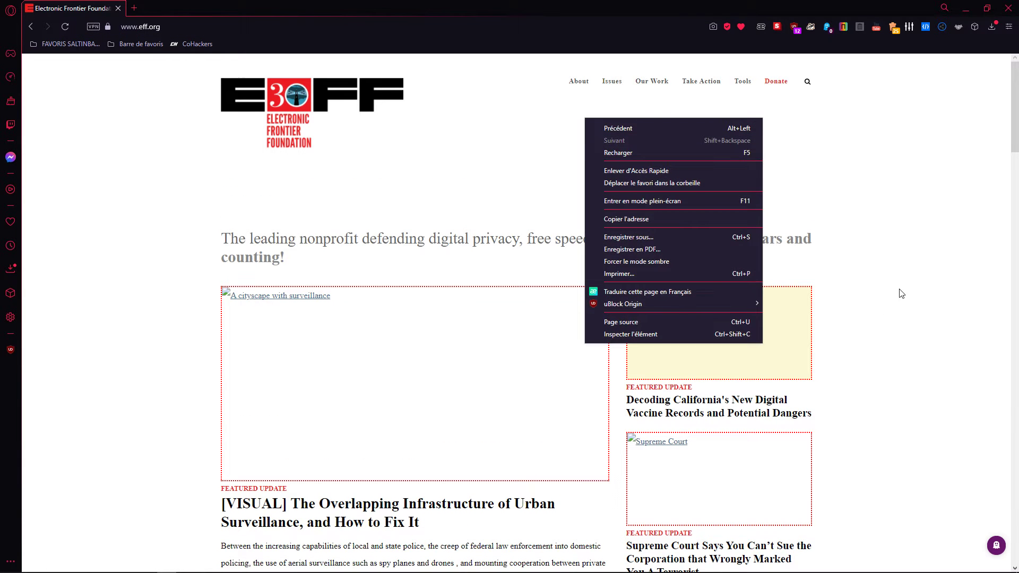
click(654, 337)
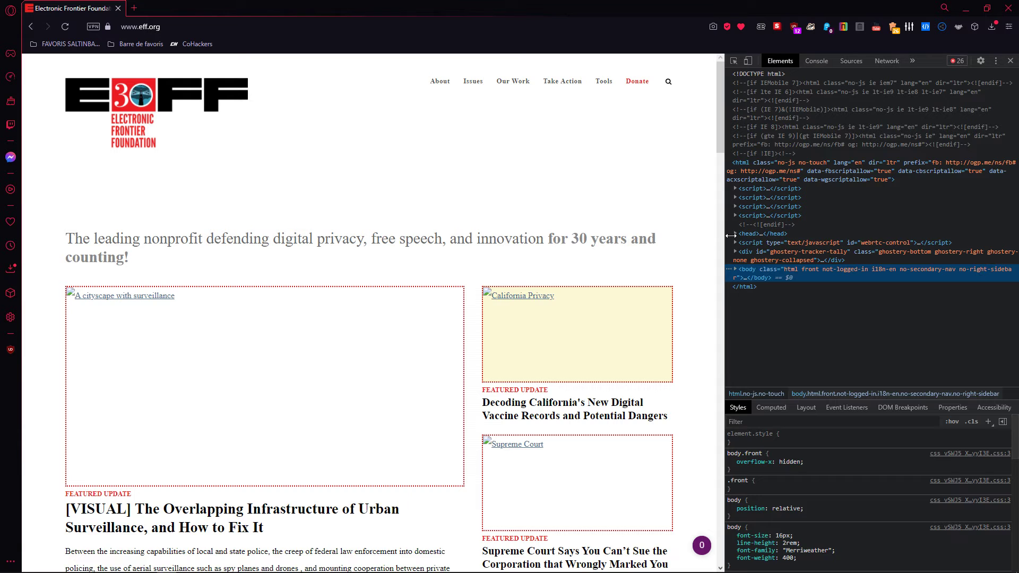
drag(721, 218, 10, 220)
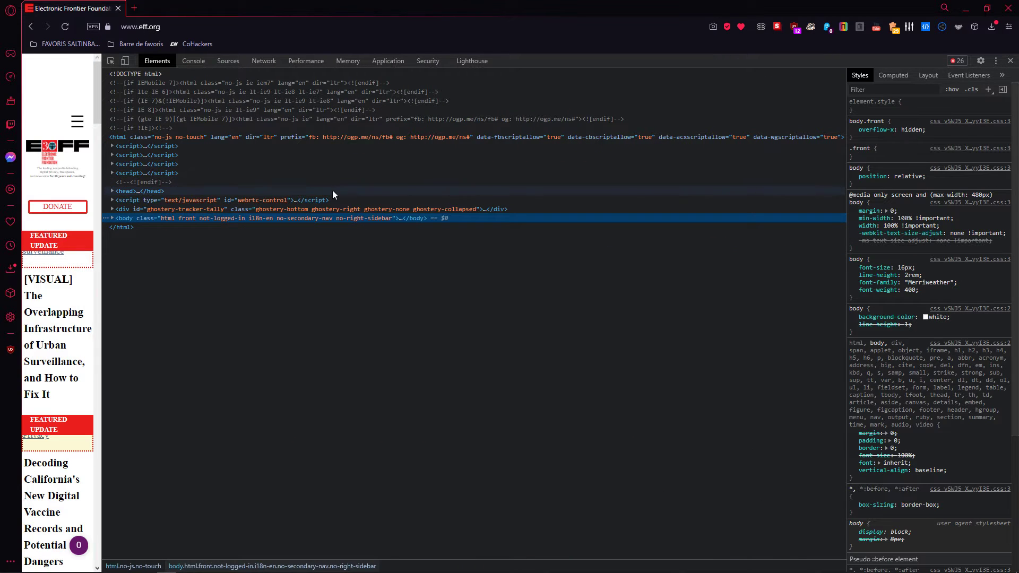
Step: Look through the Console, Sources, Network, Performance, Memory, Application and Security sections of the developer tools
click(201, 61)
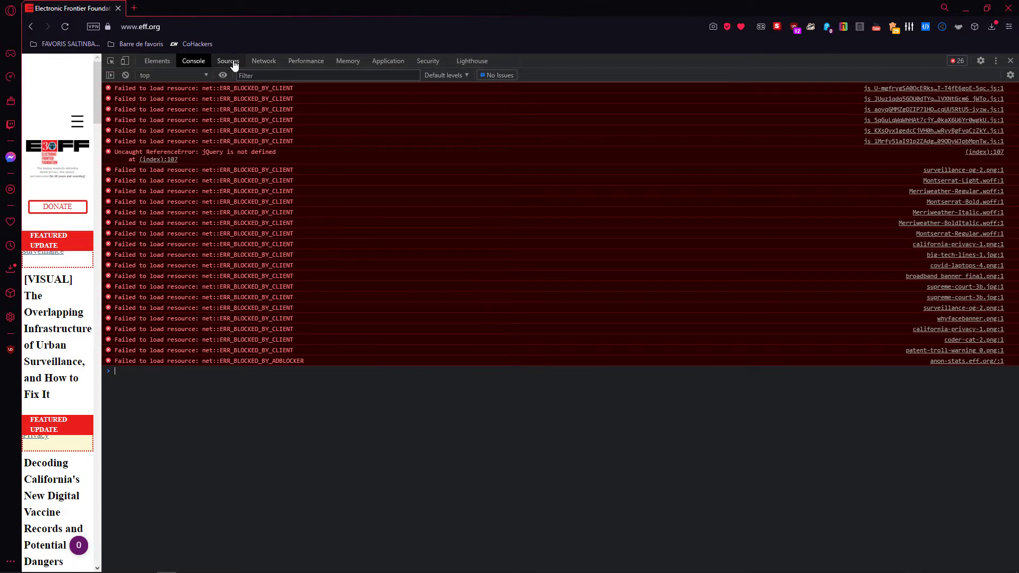
click(228, 61)
click(268, 61)
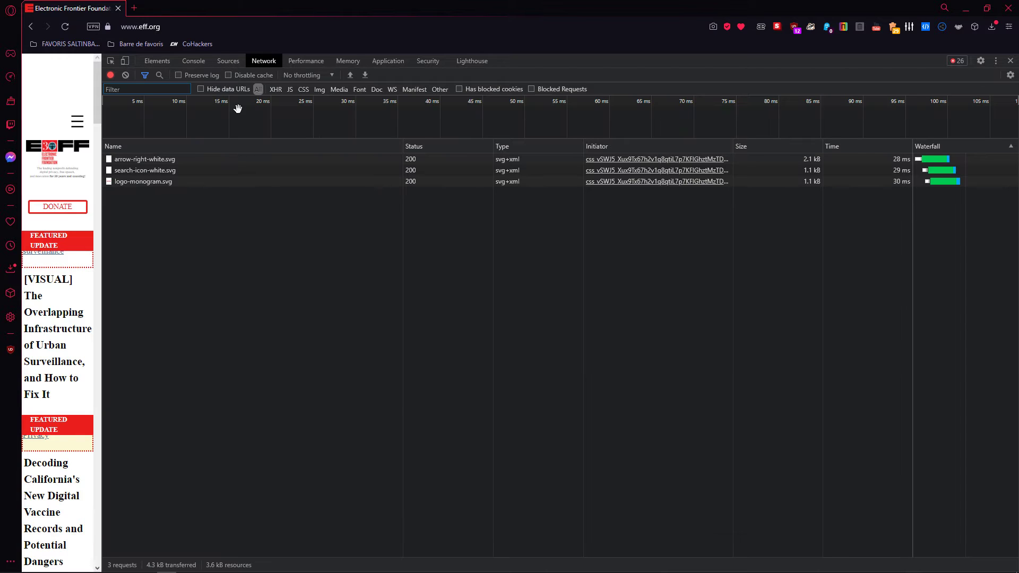
click(324, 62)
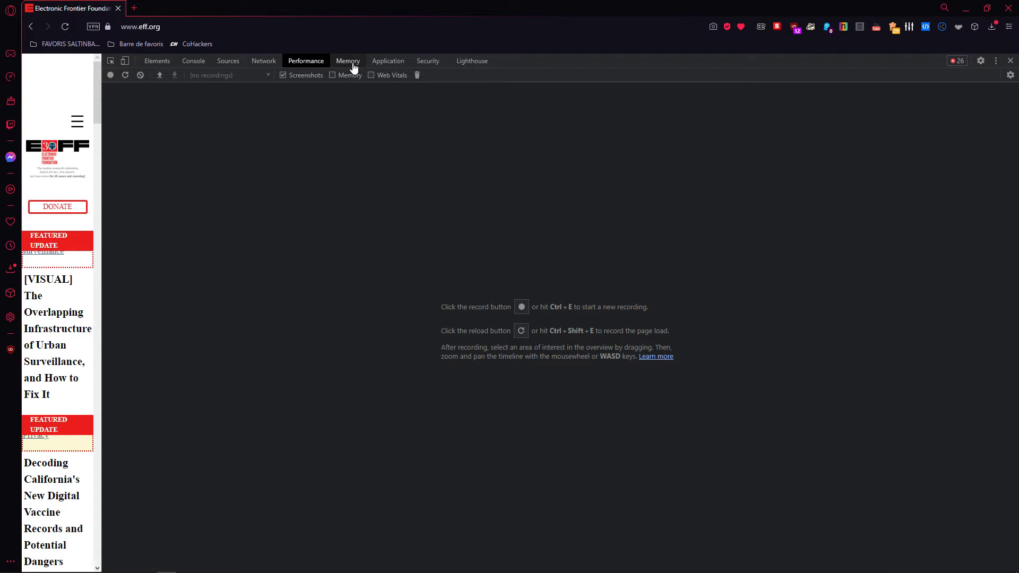
click(348, 62)
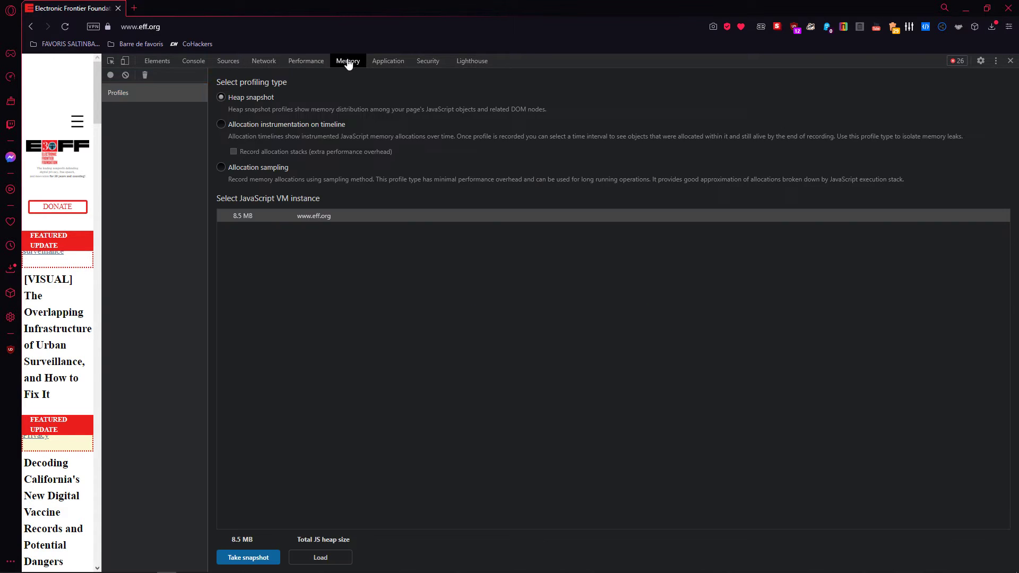
click(392, 63)
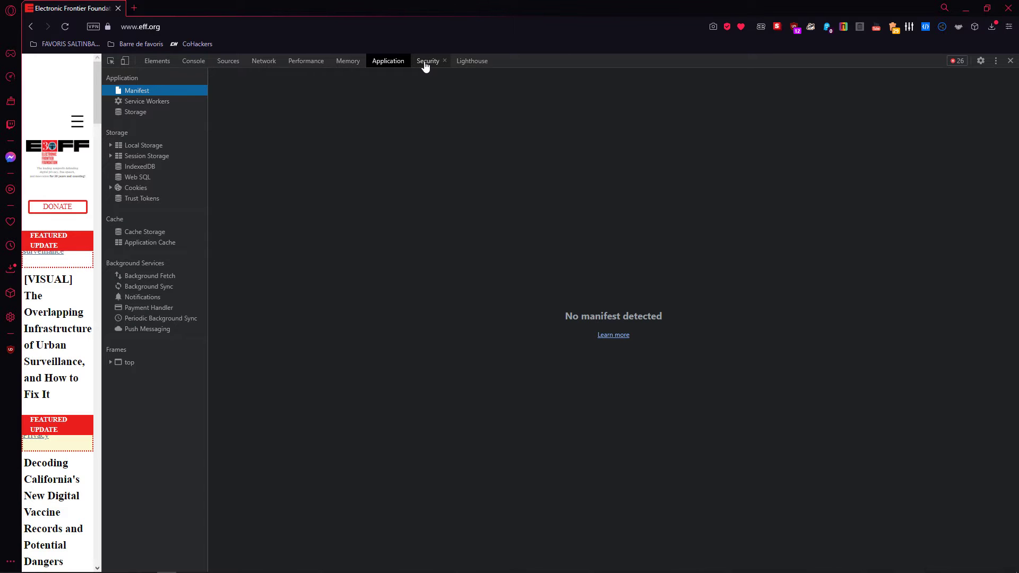
click(425, 63)
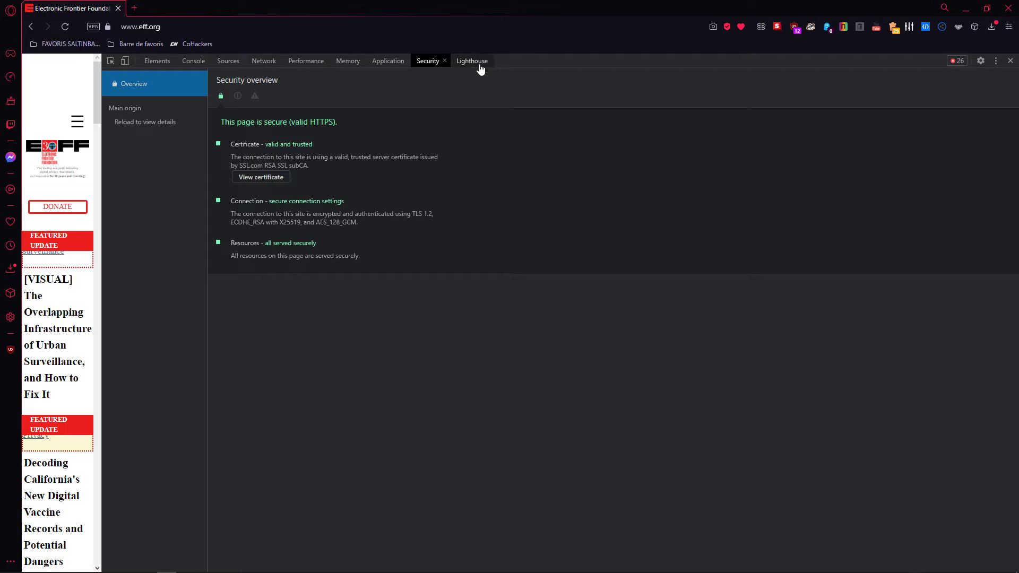
Step: Examine the custom locations in the developer tools settings, including the blank form for a new location
click(981, 61)
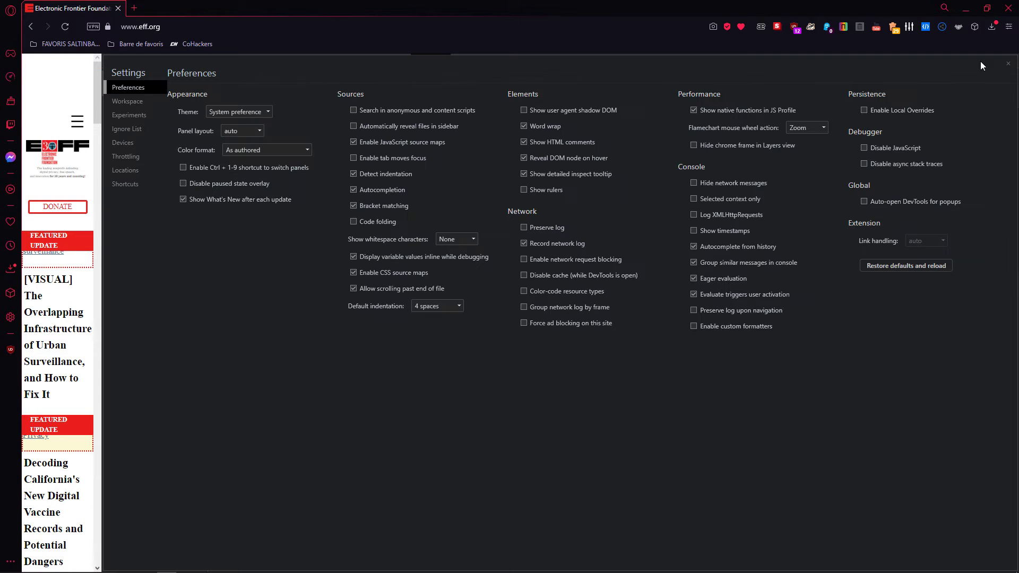
click(372, 158)
click(126, 173)
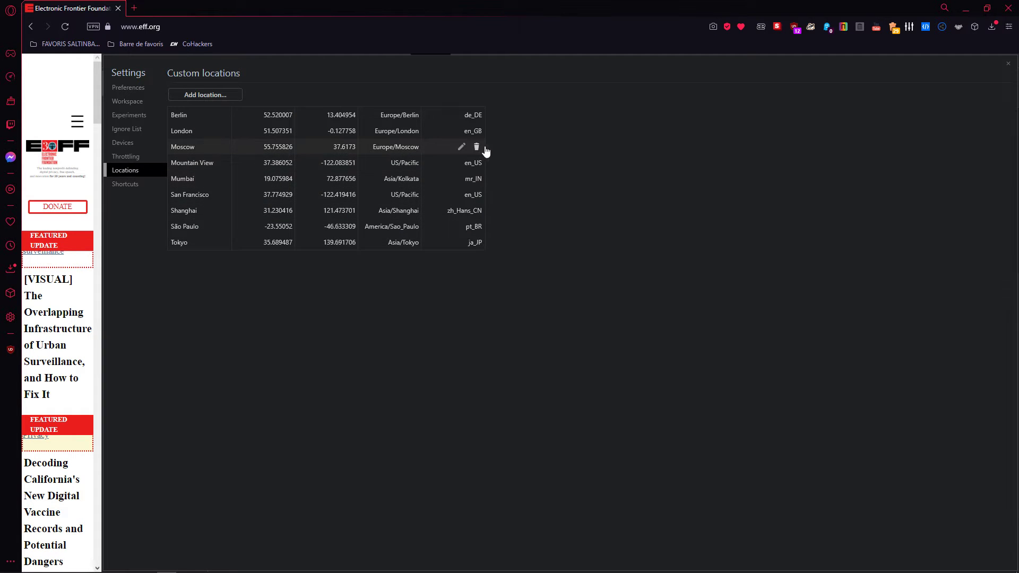
click(206, 96)
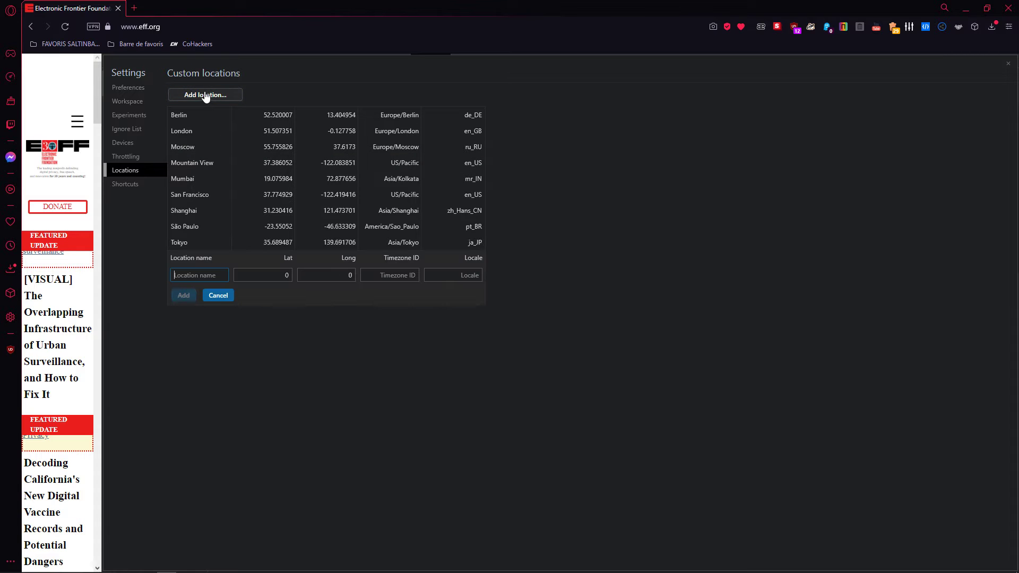
click(219, 295)
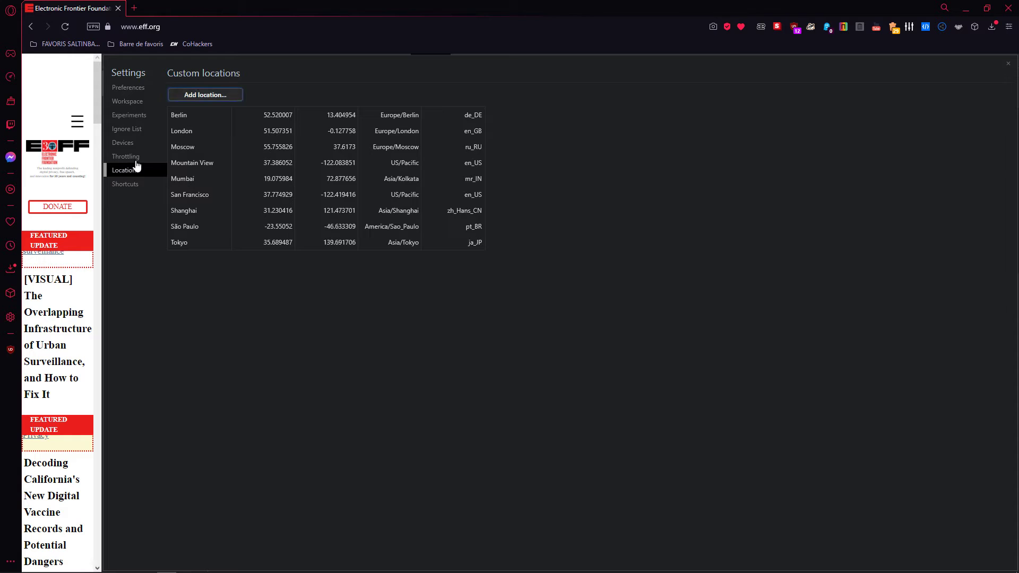
Step: Enable Laptop with touch, Laptop with MDPI screen, Laptop with HiDPI screen, LG Optimus L70 and Kindle Fire HDX as emulated devices
click(129, 158)
click(116, 142)
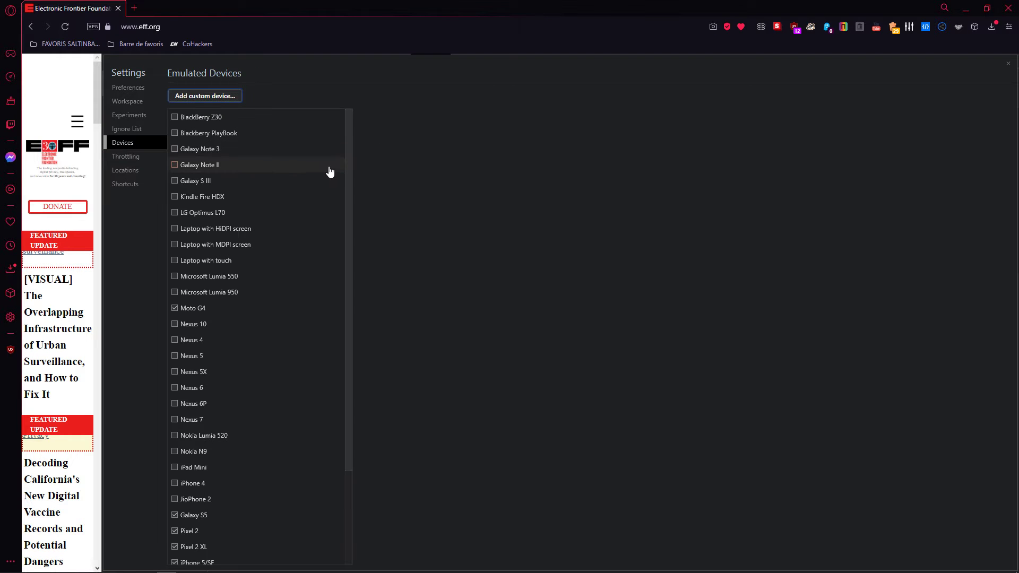
scroll(307, 386, down, 5)
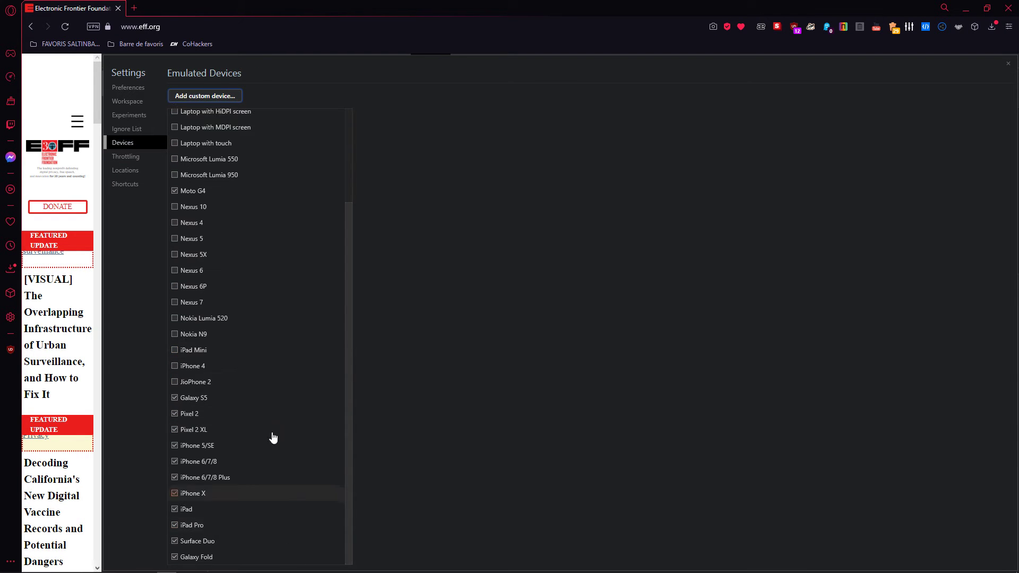
scroll(205, 273, up, 5)
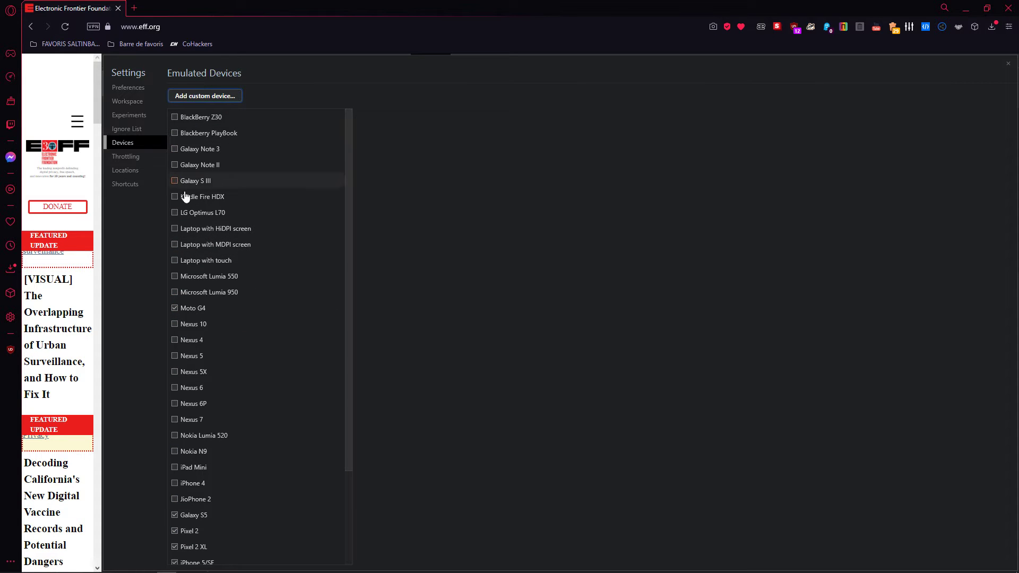
click(174, 260)
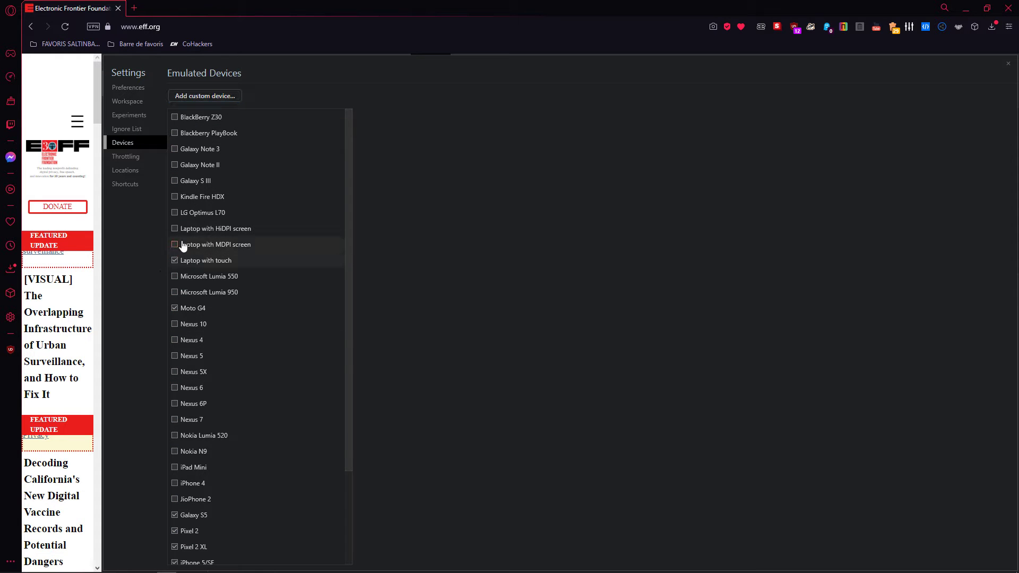
click(175, 244)
click(175, 228)
click(175, 212)
click(174, 196)
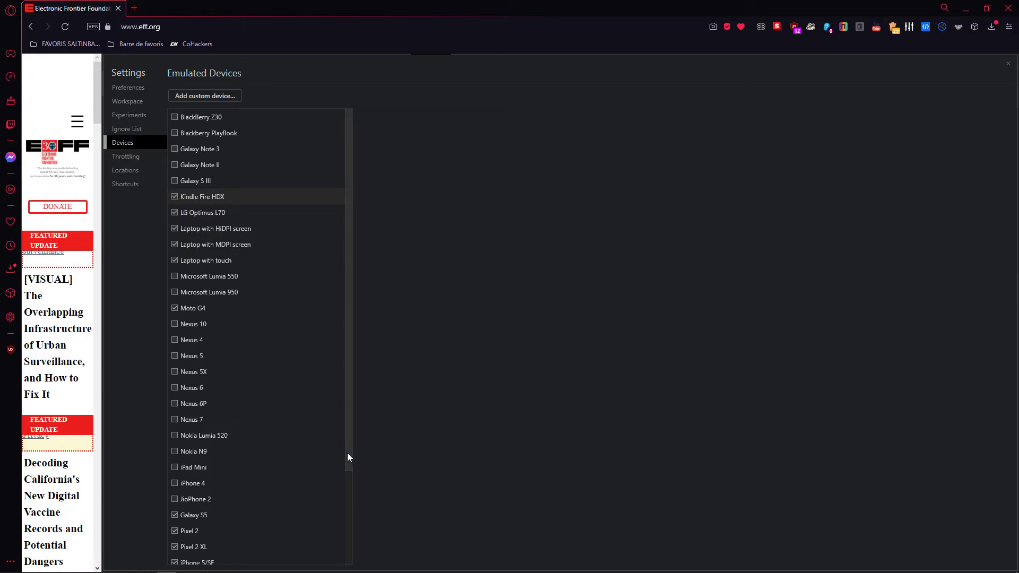
scroll(282, 509, down, 2)
scroll(257, 344, up, 3)
Step: Check the network throttling profiles and the custom locations, and close the developer tools settings
click(129, 158)
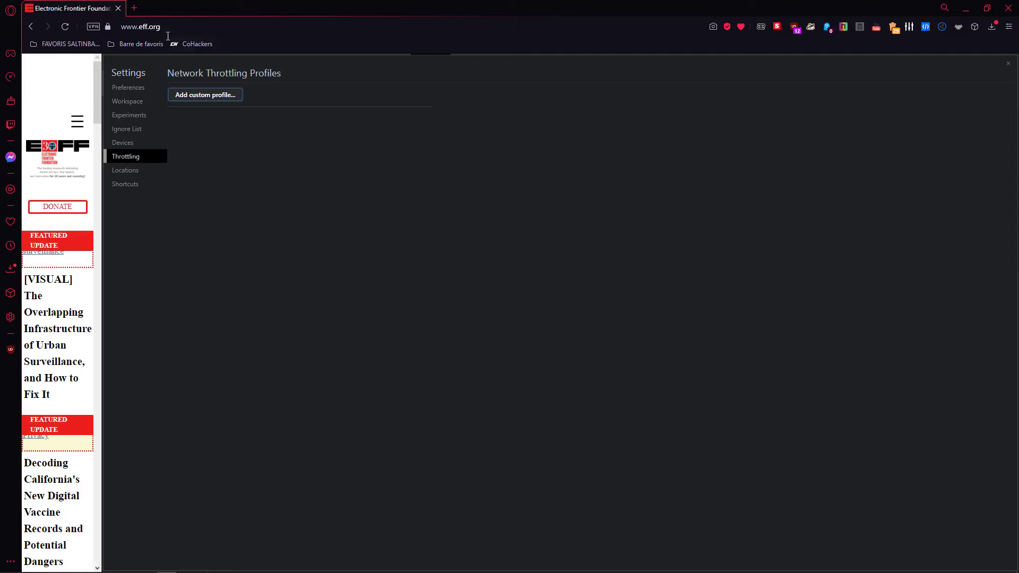
click(123, 171)
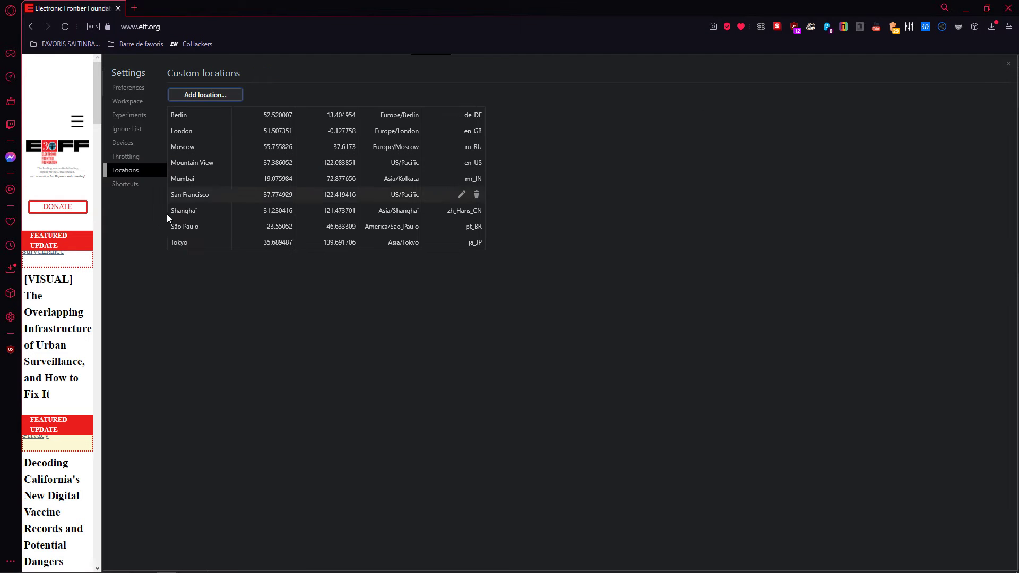
click(1009, 63)
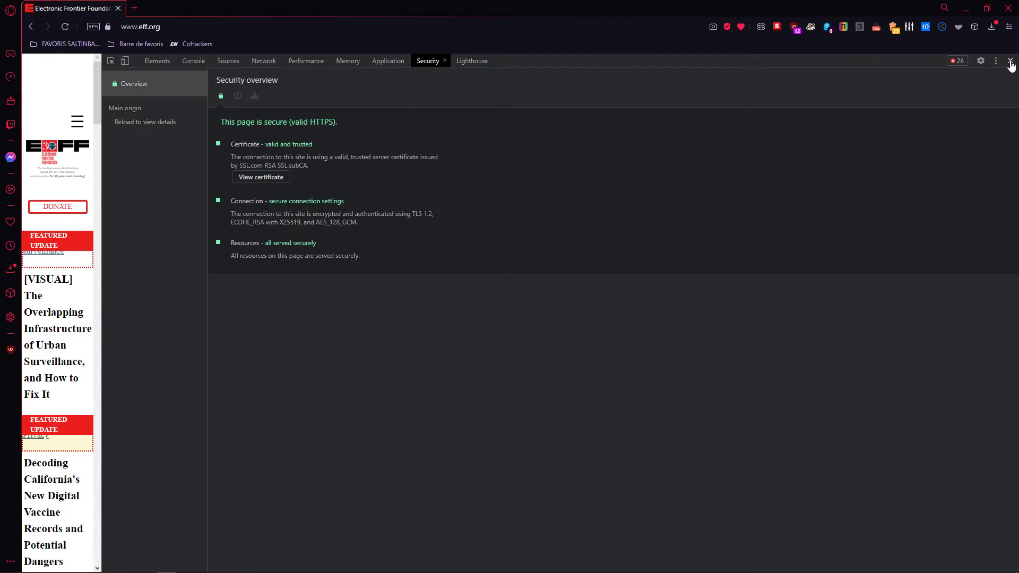
click(981, 61)
click(1008, 64)
Step: Open the Sensors tool and review its location, touch and idle detector emulation options
click(995, 61)
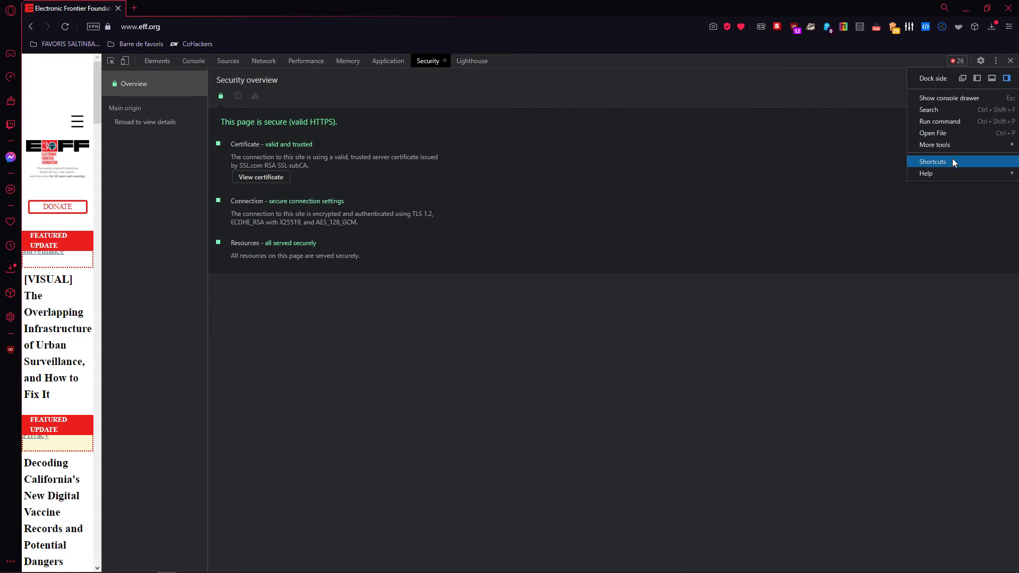
mouse_move(949, 150)
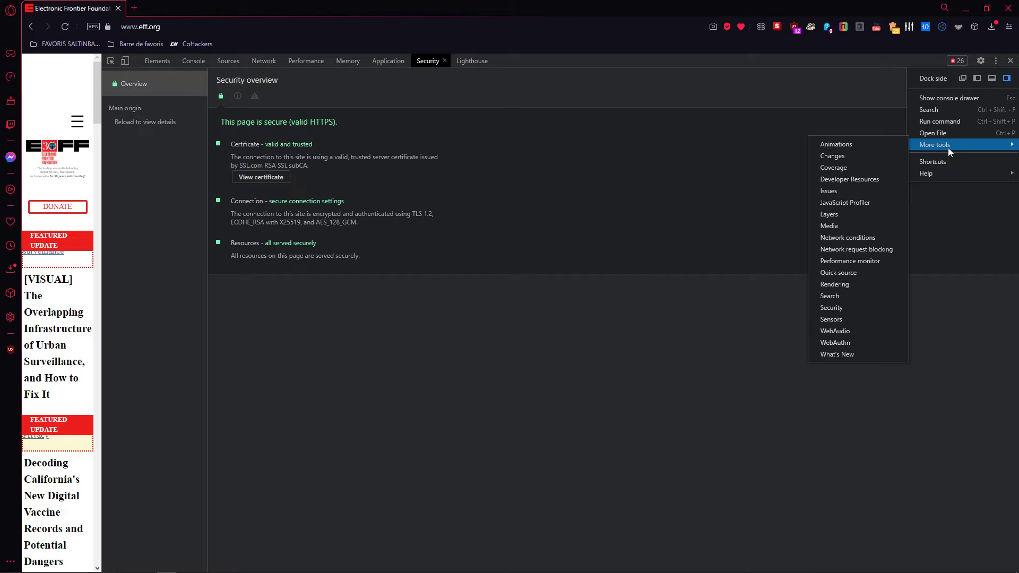
click(846, 317)
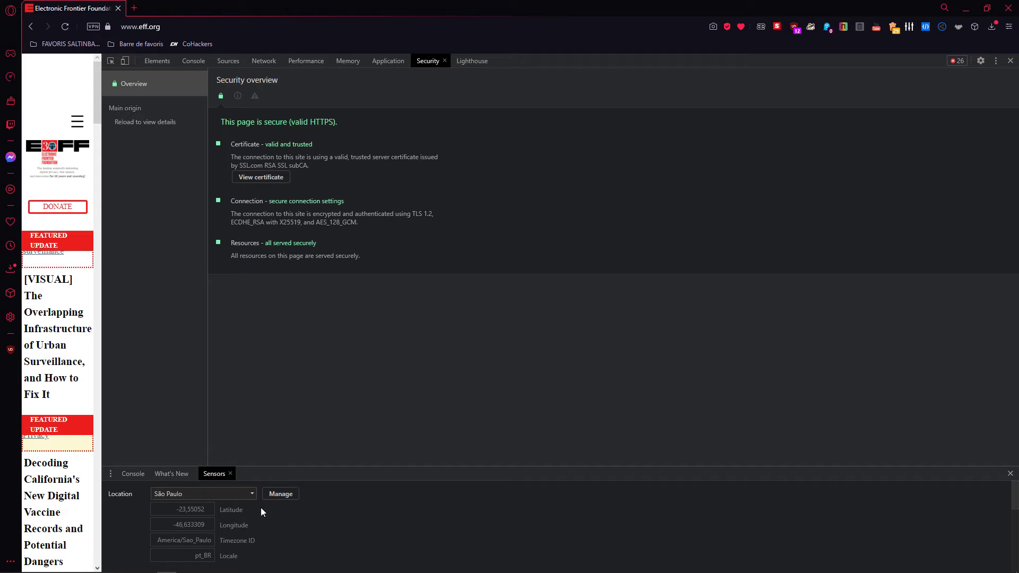
scroll(358, 530, down, 5)
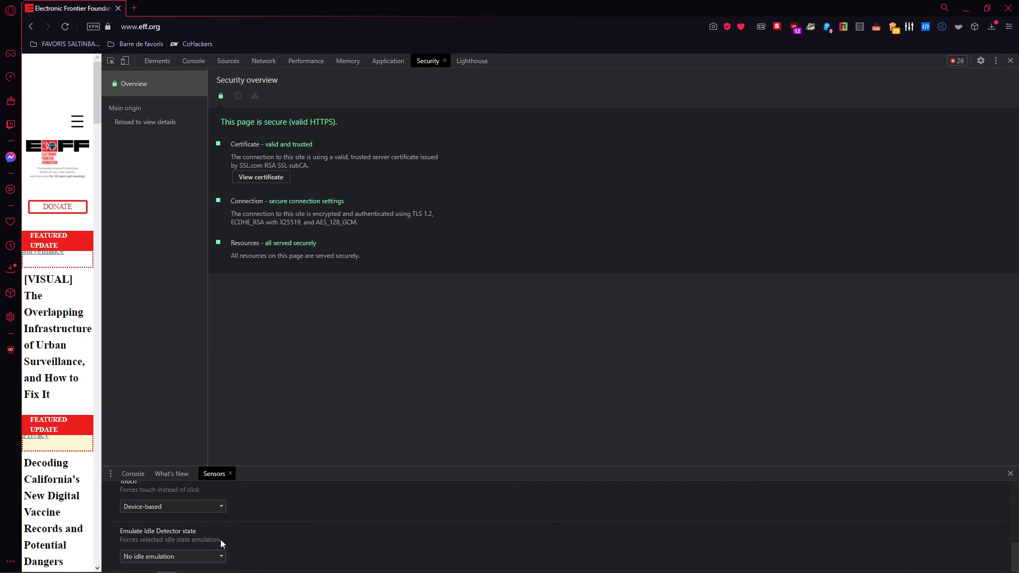
scroll(180, 549, up, 5)
scroll(224, 538, down, 4)
scroll(213, 527, up, 5)
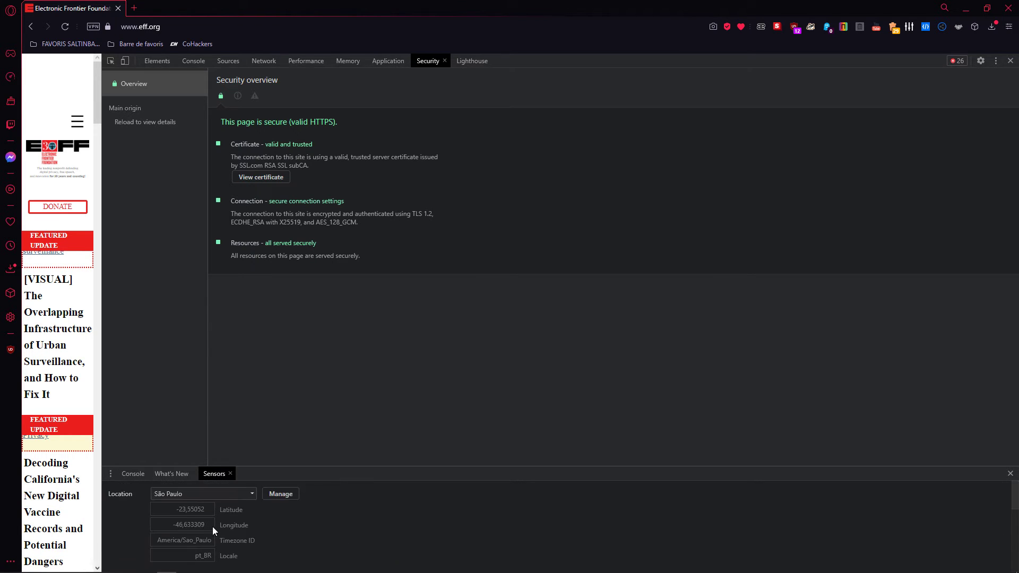
Step: Override the browser's emulated location with the Mumbai preset
click(199, 495)
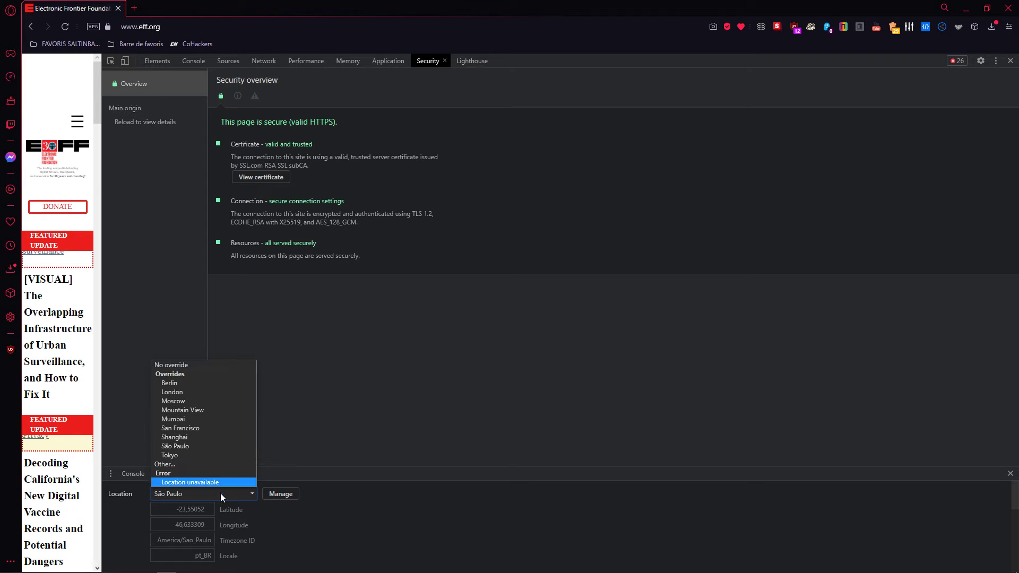
click(198, 419)
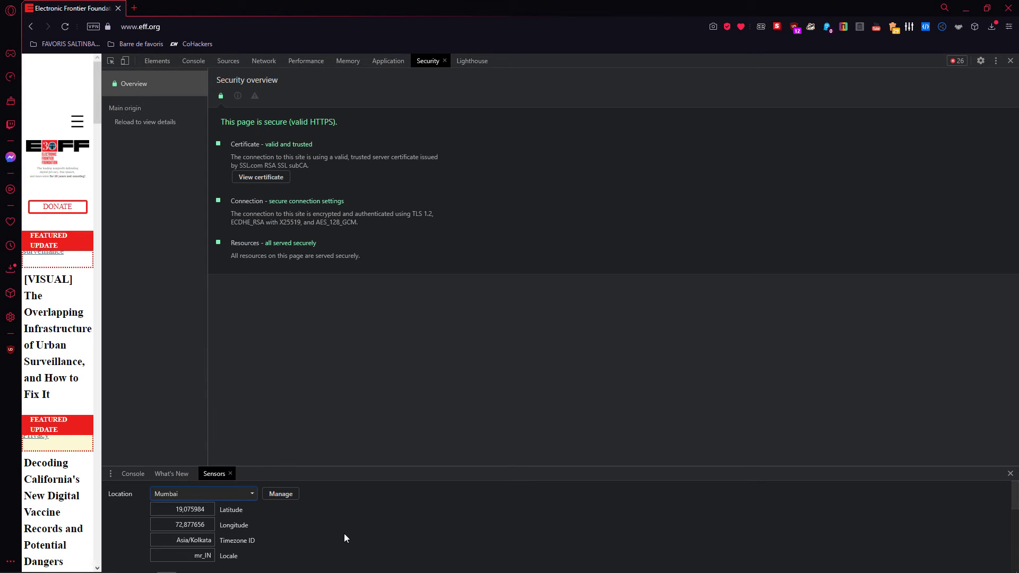
scroll(313, 508, down, 4)
scroll(321, 514, up, 4)
click(200, 494)
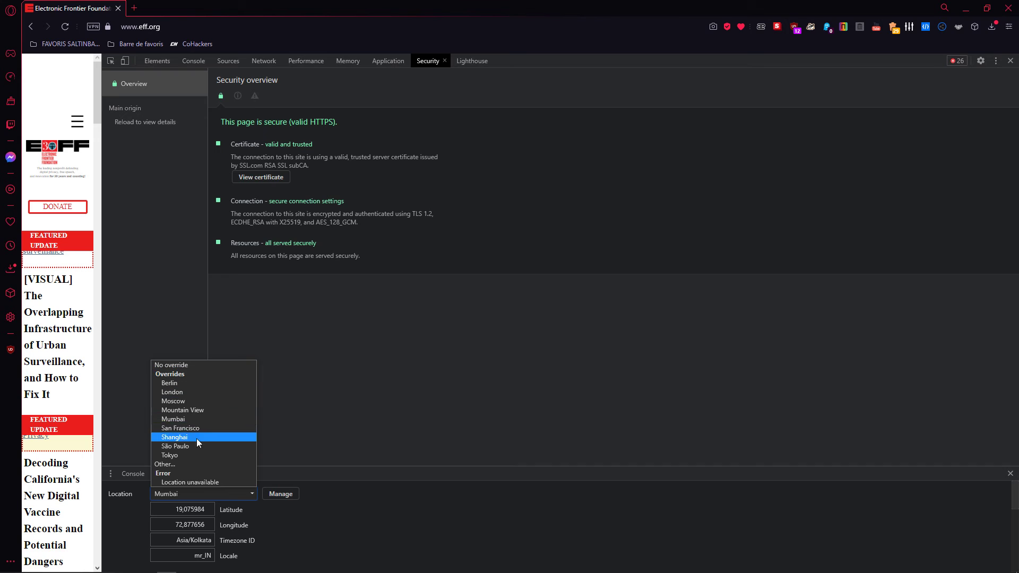
click(207, 419)
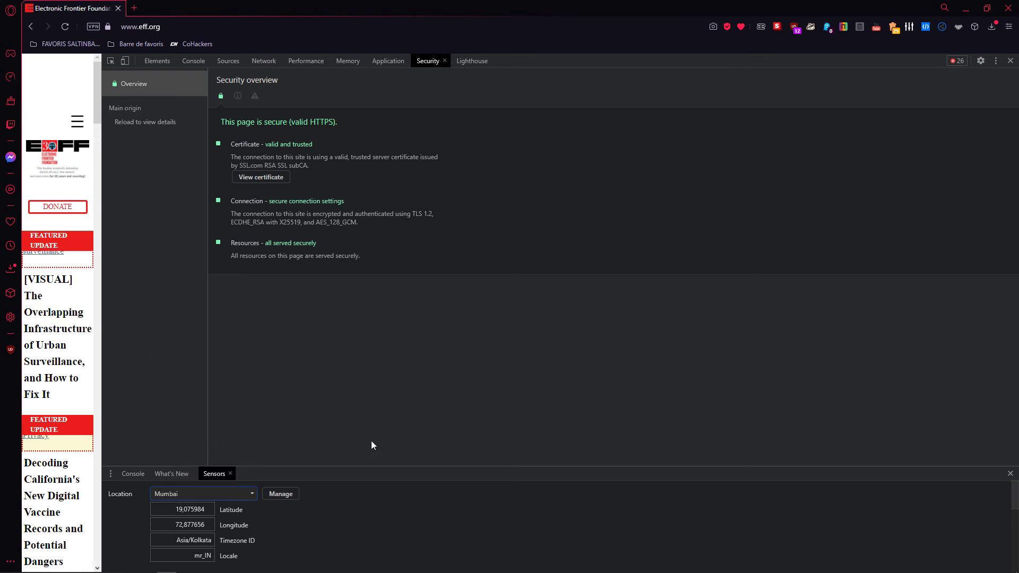
Step: Close the Sensors drawer and narrow the developer tools so the EFF page fills over half the window
scroll(543, 484, down, 3)
click(1010, 474)
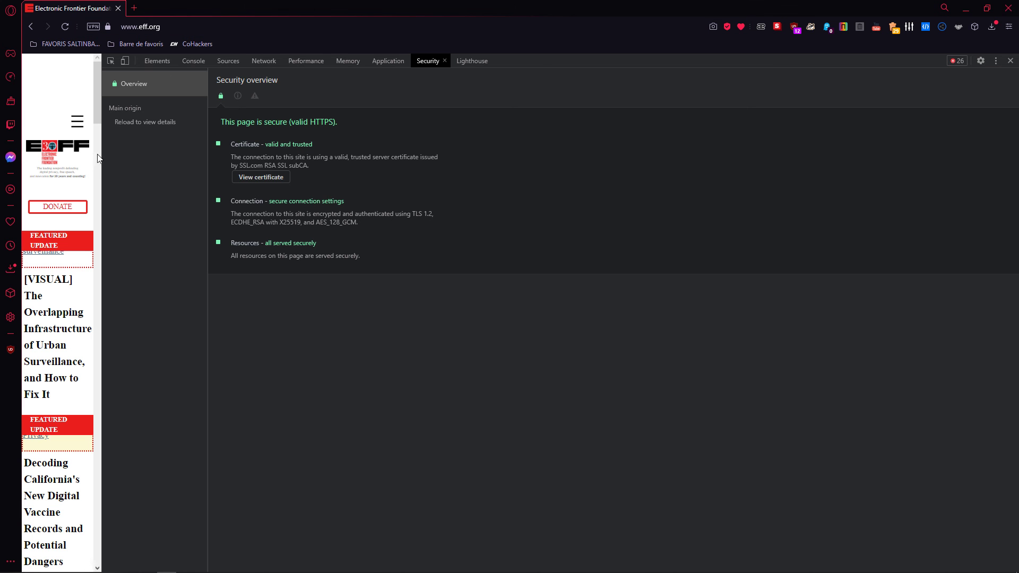
drag(103, 157, 640, 175)
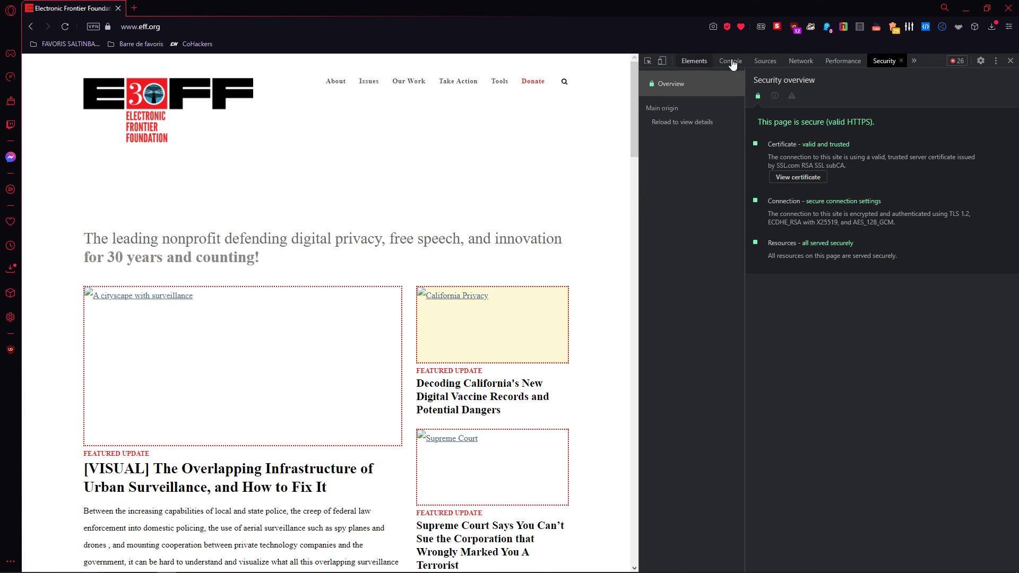